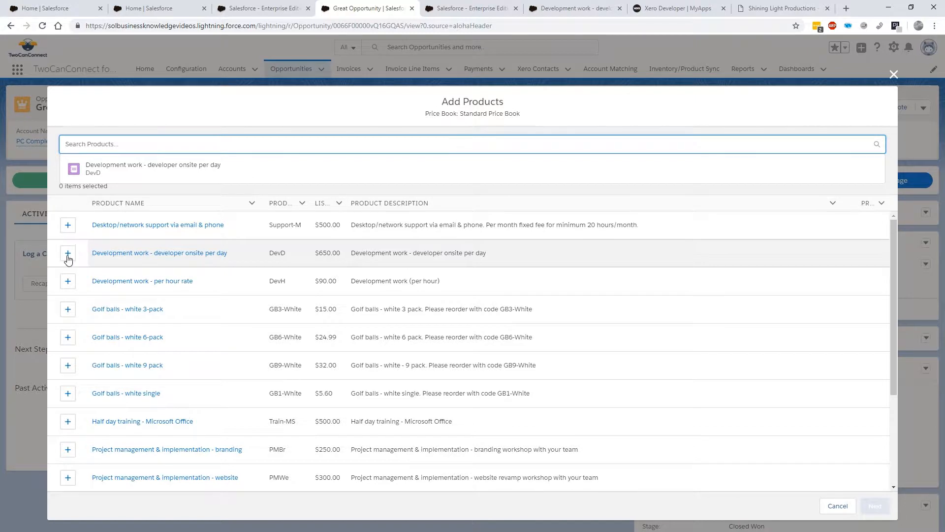
Add the product "Development work - developer onsite per day" to the opportunity with a quantity of 10
{"action": "left_click", "coordinate": [68, 254]}
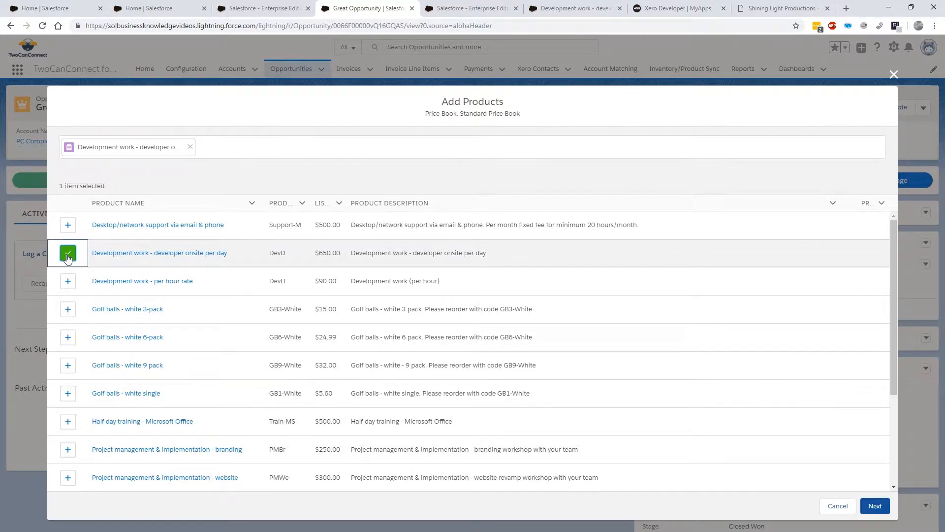
{"action": "left_click", "coordinate": [876, 506]}
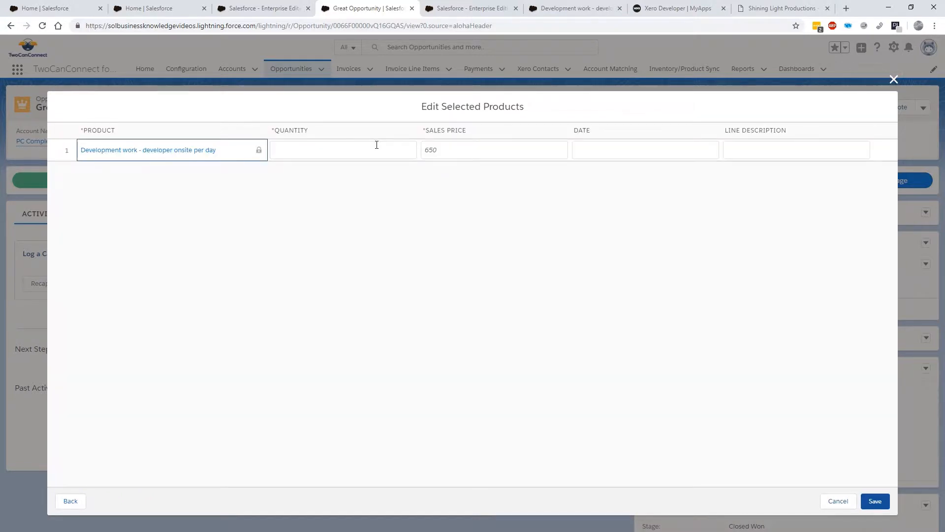
{"action": "left_click", "coordinate": [376, 148]}
{"action": "type", "text": "10.00"}
{"action": "left_click", "coordinate": [388, 204]}
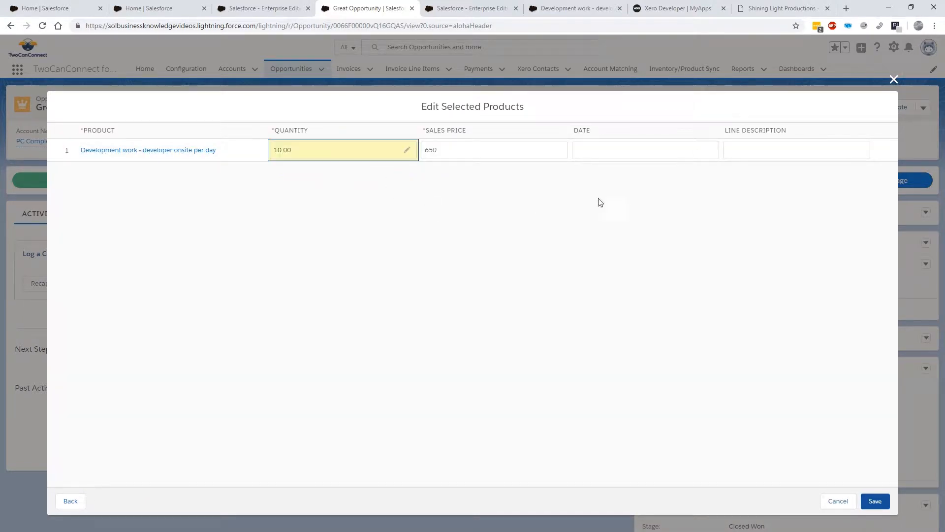
{"action": "left_click", "coordinate": [875, 502]}
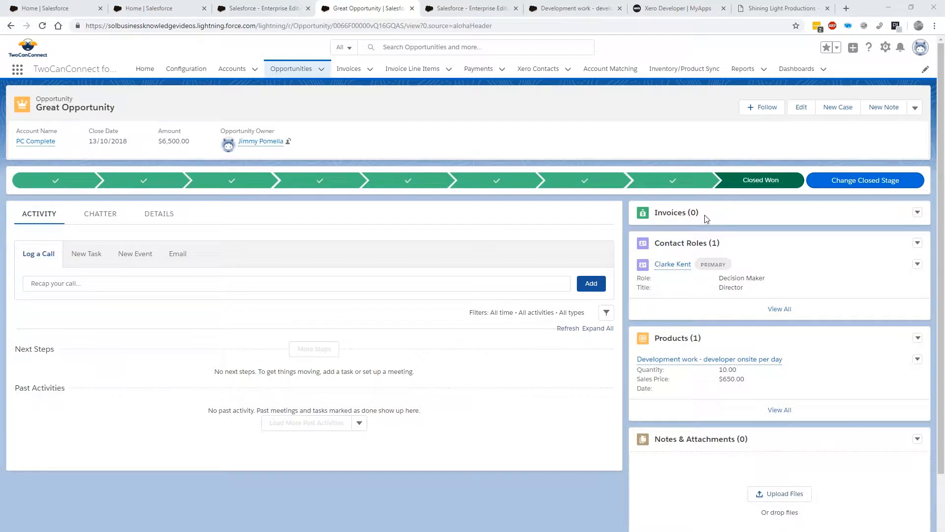
Start a new invoice from the opportunity with invoice date 17-10-2018 and due date 24-10-2018
{"action": "left_click", "coordinate": [918, 213]}
{"action": "left_click", "coordinate": [897, 230]}
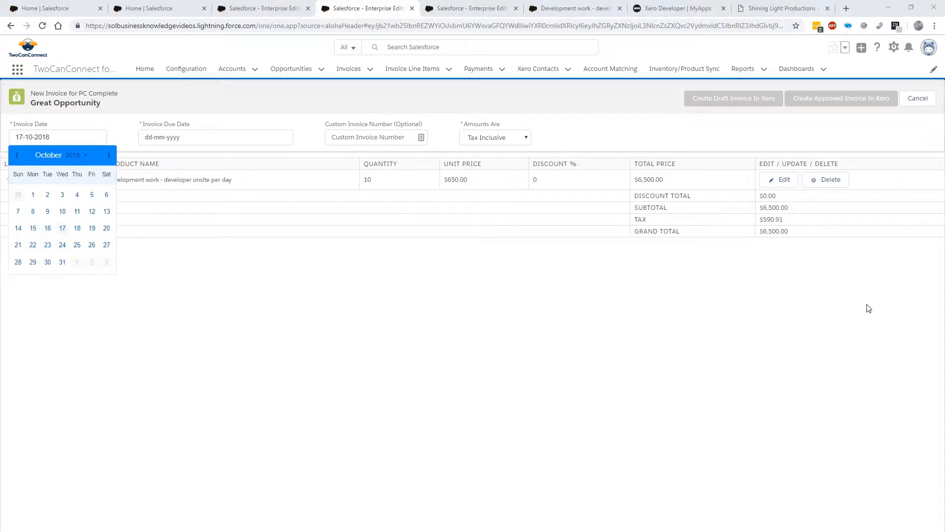
{"action": "left_click", "coordinate": [63, 229]}
{"action": "left_click", "coordinate": [182, 136]}
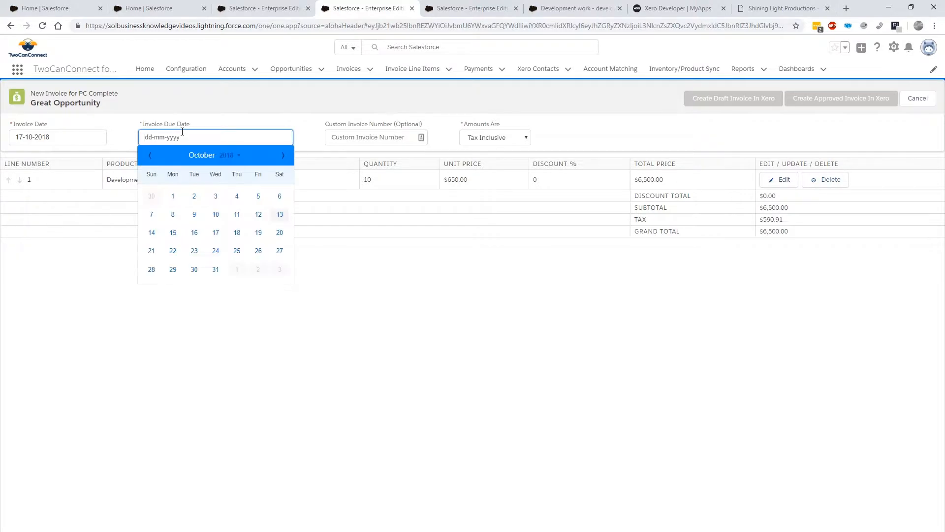
{"action": "left_click", "coordinate": [216, 251]}
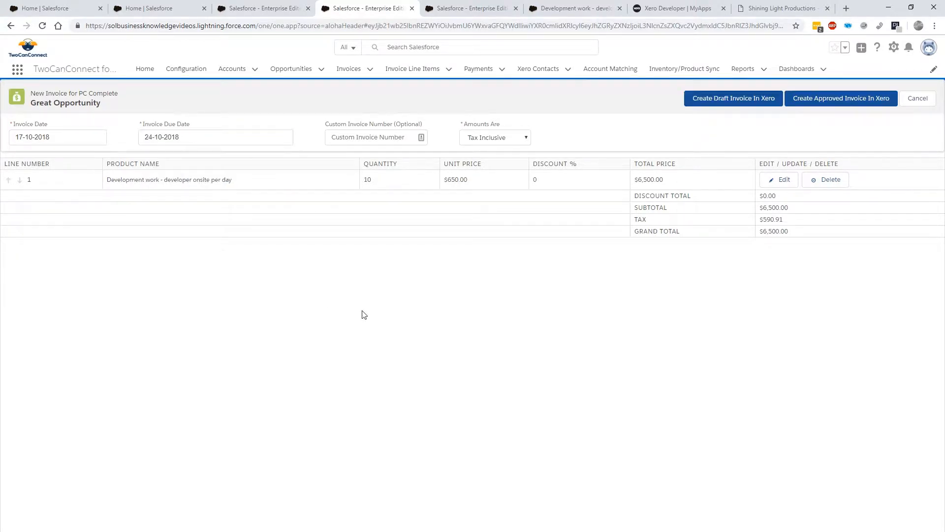
Set the new invoice's amounts to Tax Exclusive
{"action": "left_click", "coordinate": [380, 137]}
{"action": "left_click", "coordinate": [518, 139]}
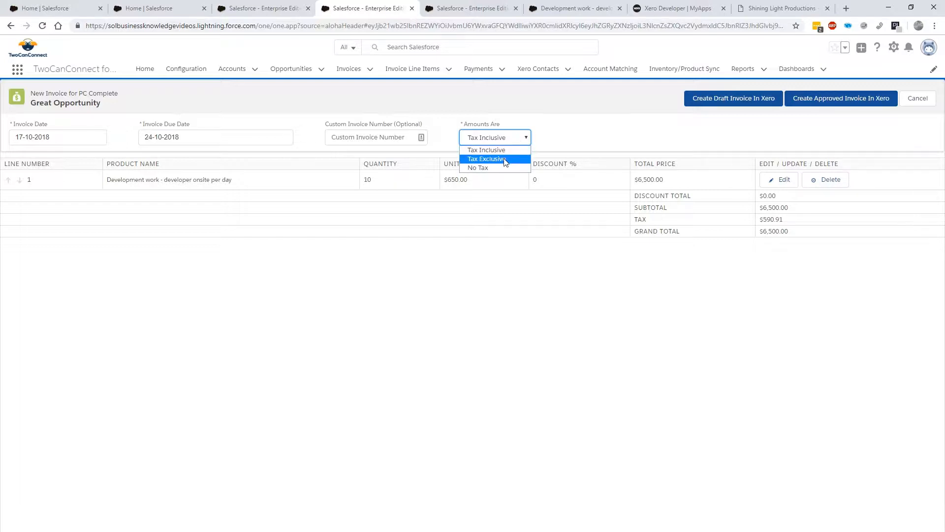
{"action": "left_click", "coordinate": [505, 159]}
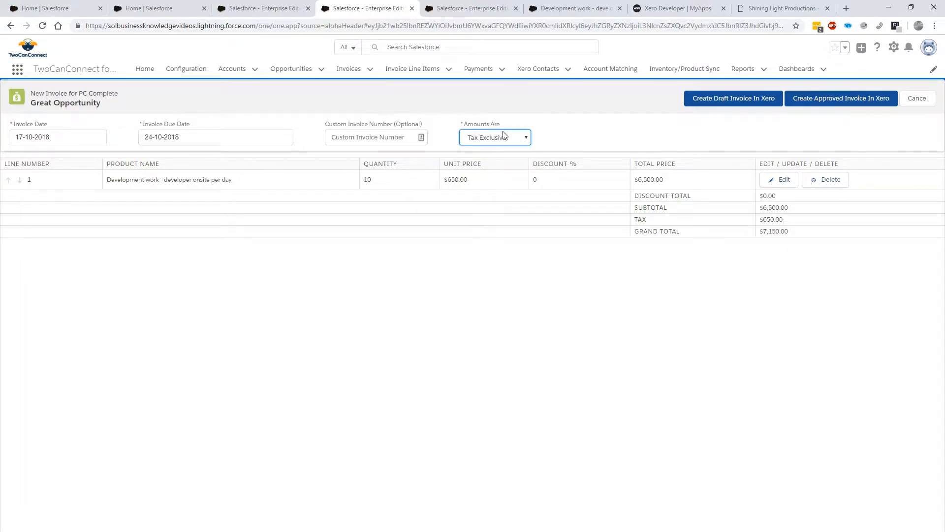
Try the No Tax and Tax Inclusive options for the invoice amounts and return to Tax Exclusive
{"action": "left_click", "coordinate": [504, 137]}
{"action": "left_click", "coordinate": [493, 167]}
{"action": "left_click", "coordinate": [502, 139]}
{"action": "left_click", "coordinate": [498, 150]}
{"action": "left_click", "coordinate": [496, 140]}
{"action": "left_click", "coordinate": [493, 158]}
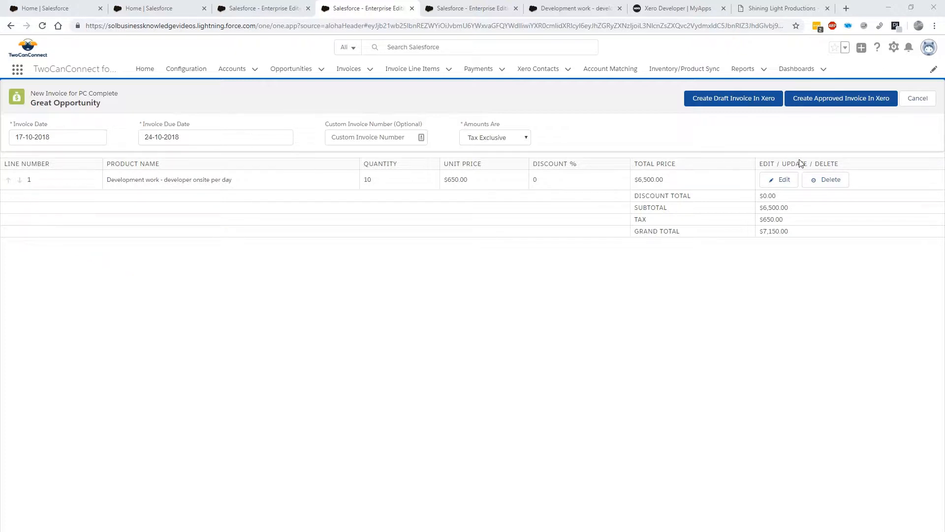
Try a quantity of 5 on the development work invoice line, restore it to 10 and update the line
{"action": "left_click", "coordinate": [779, 179]}
{"action": "left_click", "coordinate": [345, 178]}
{"action": "type", "text": "5"}
{"action": "left_click", "coordinate": [254, 181]}
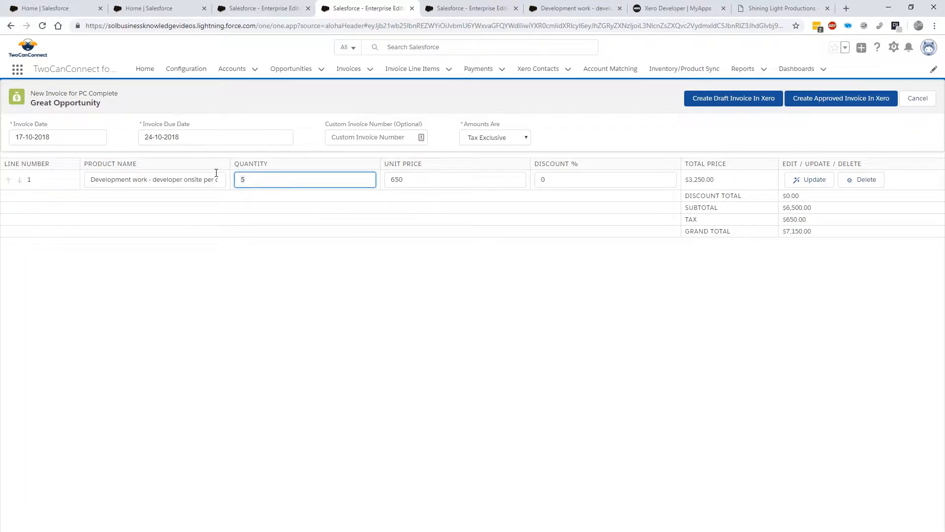
{"action": "key", "text": "BackSpace"}
{"action": "type", "text": "10"}
{"action": "left_click", "coordinate": [424, 178]}
{"action": "left_click", "coordinate": [428, 308]}
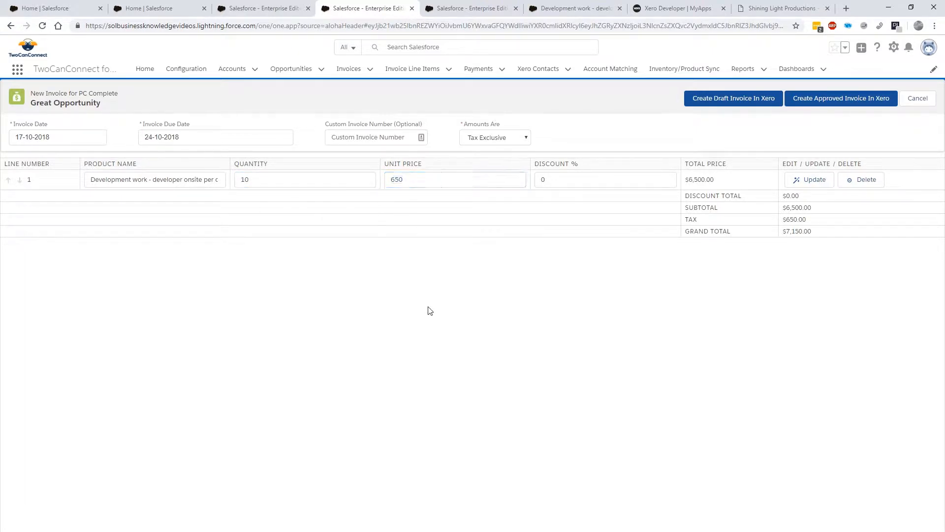
{"action": "left_click", "coordinate": [591, 183]}
{"action": "left_click", "coordinate": [498, 291]}
{"action": "left_click", "coordinate": [810, 181]}
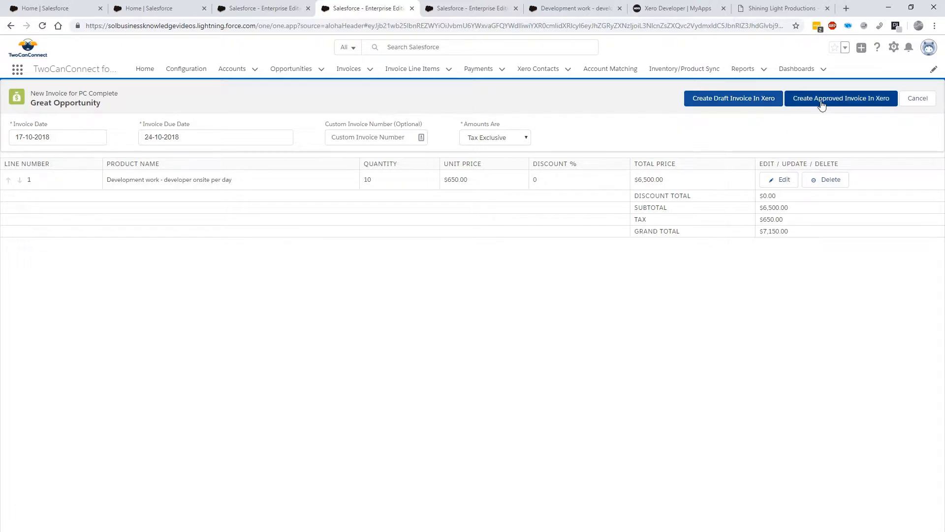
Create the PC Complete invoice as a draft in Xero
{"action": "left_click", "coordinate": [723, 101]}
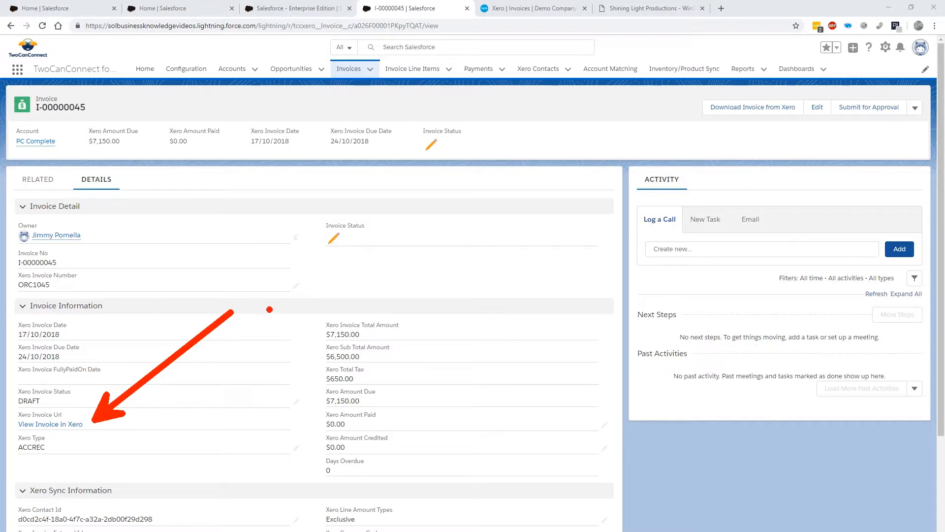
{"action": "key", "text": "Escape"}
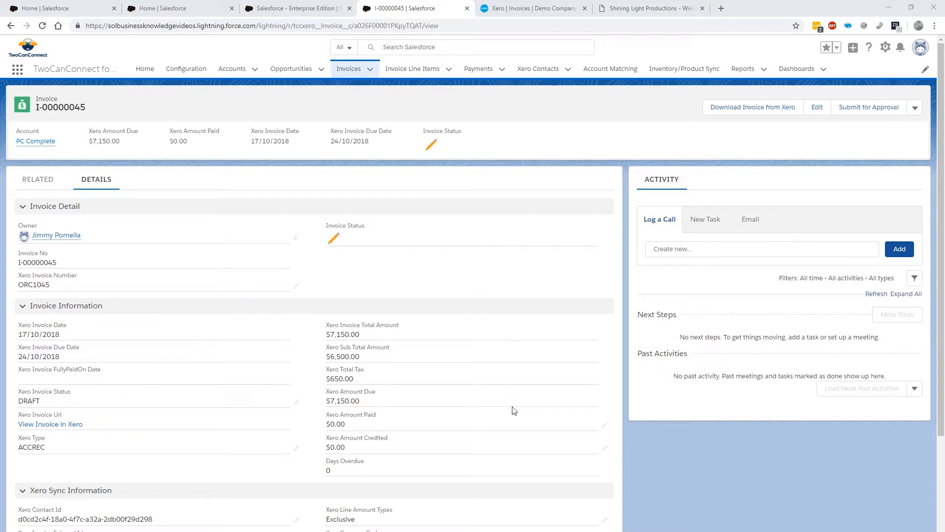
Switch to Xero and approve the draft PC Complete invoice dated 17 Oct 2018
{"action": "left_click", "coordinate": [539, 6]}
{"action": "key", "text": "ctrl+2"}
{"action": "mouse_move", "coordinate": [73, 252]}
{"action": "left_mouse_down"}
{"action": "mouse_move", "coordinate": [22, 261]}
{"action": "mouse_move", "coordinate": [4, 253]}
{"action": "left_mouse_up"}
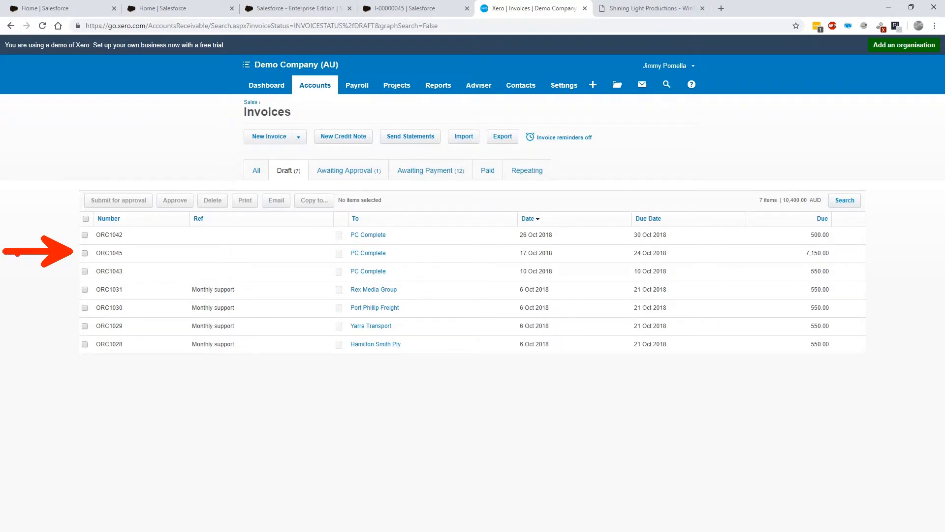
{"action": "key", "text": "Escape"}
{"action": "left_click", "coordinate": [114, 253]}
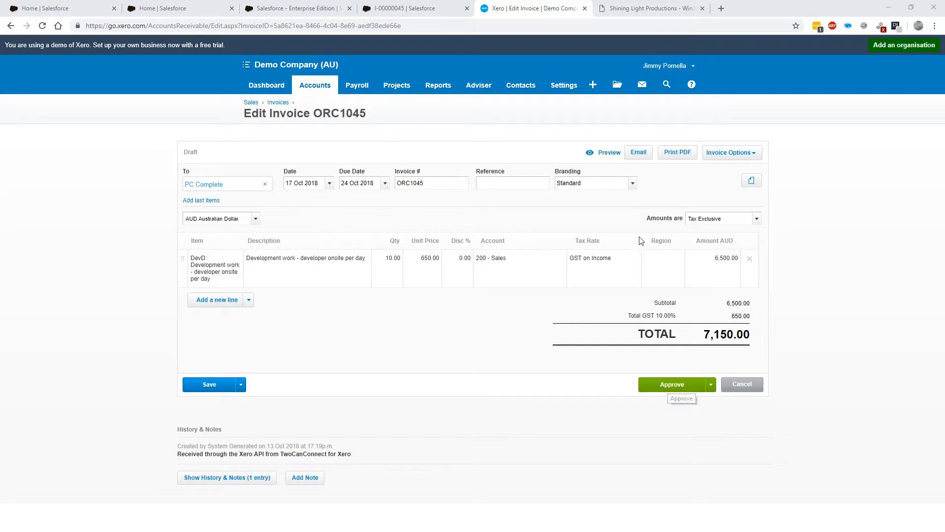
{"action": "left_click", "coordinate": [668, 384]}
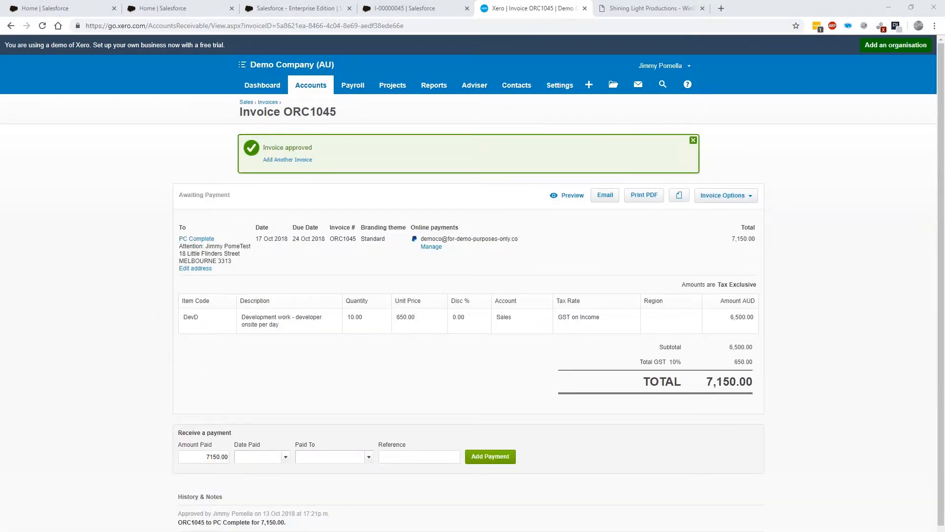
Switch back to Salesforce and examine the invoice's status, related line items, payments and files
{"action": "left_click", "coordinate": [443, 8]}
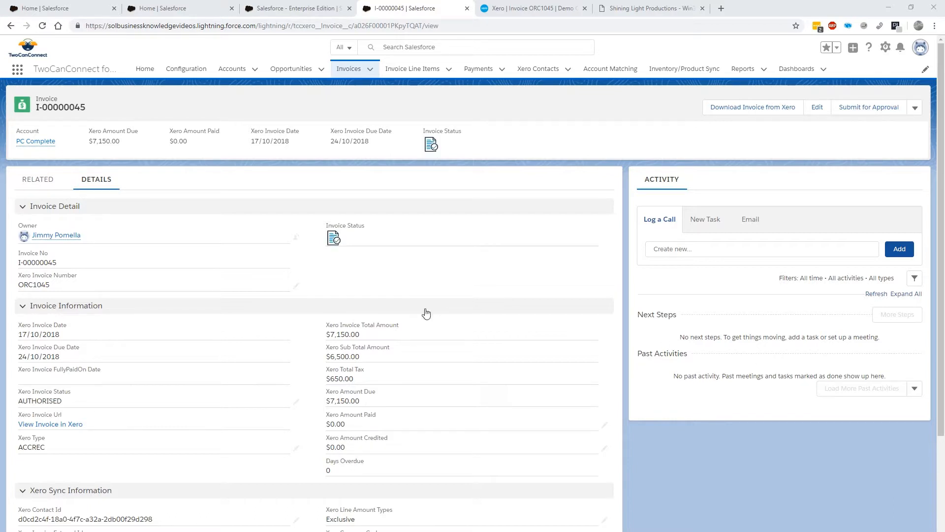
{"action": "key", "text": "ctrl+2"}
{"action": "left_click_drag", "start_coordinate": [100, 395], "coordinate": [193, 344]}
{"action": "left_click_drag", "start_coordinate": [323, 252], "coordinate": [199, 343]}
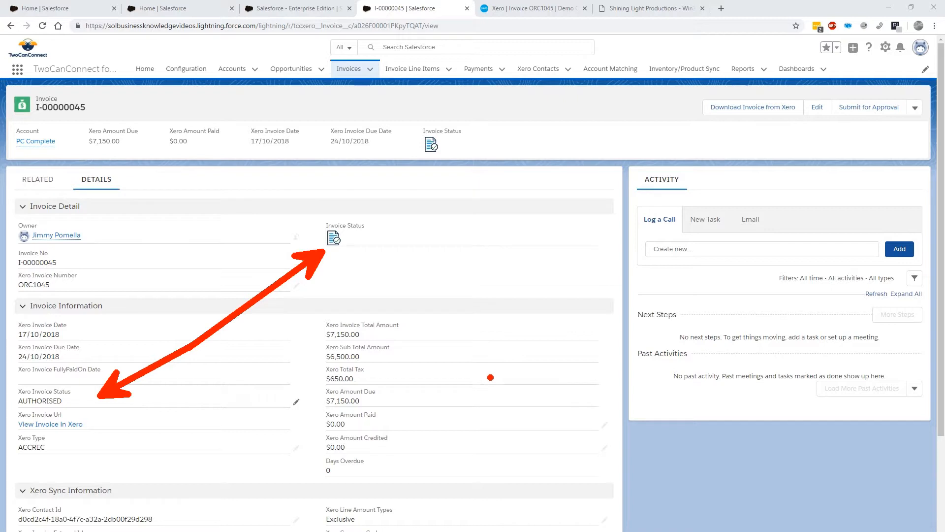
{"action": "key", "text": "Escape"}
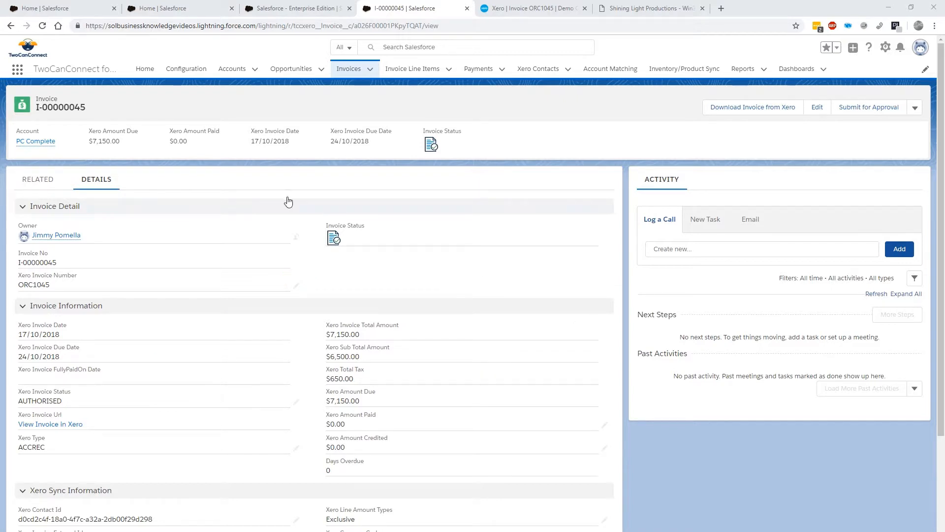
{"action": "left_click", "coordinate": [37, 180]}
{"action": "left_click", "coordinate": [36, 181]}
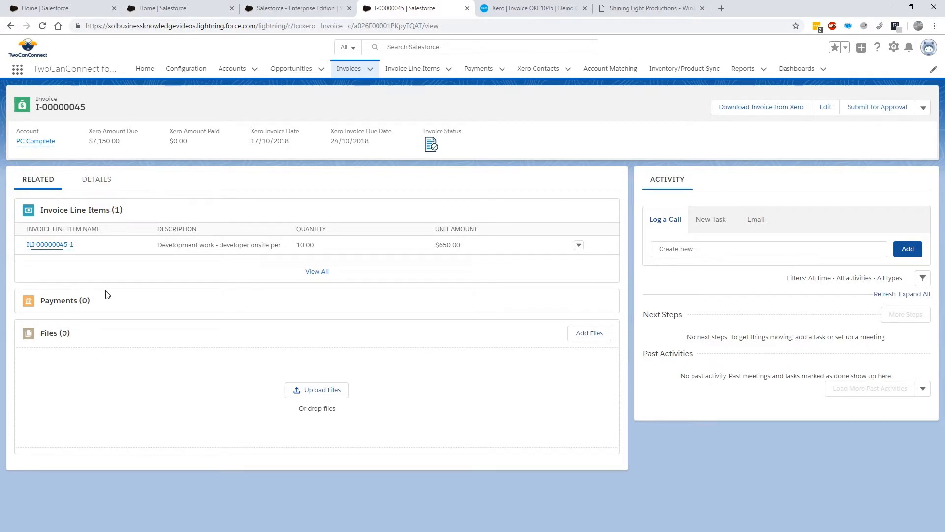
{"action": "left_click", "coordinate": [100, 190]}
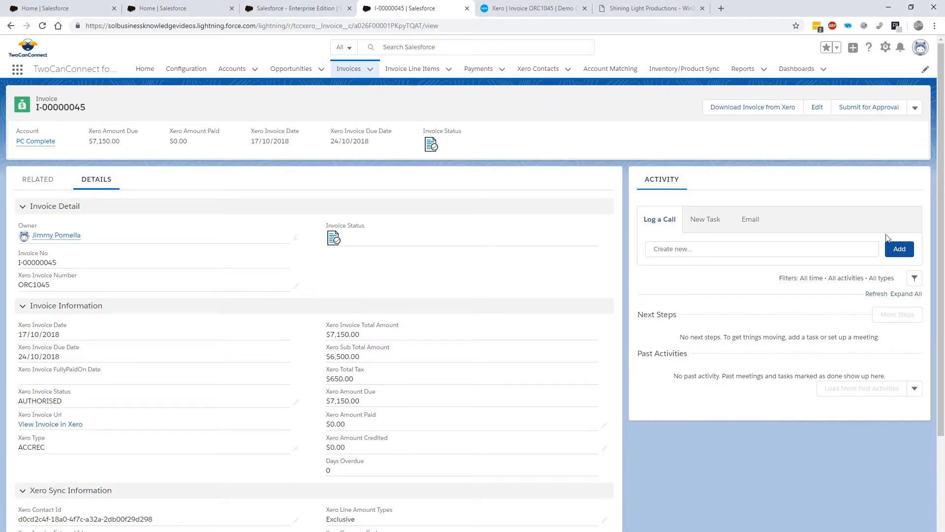
Download the invoice PDF from Xero and view the downloaded file
{"action": "left_click", "coordinate": [730, 113]}
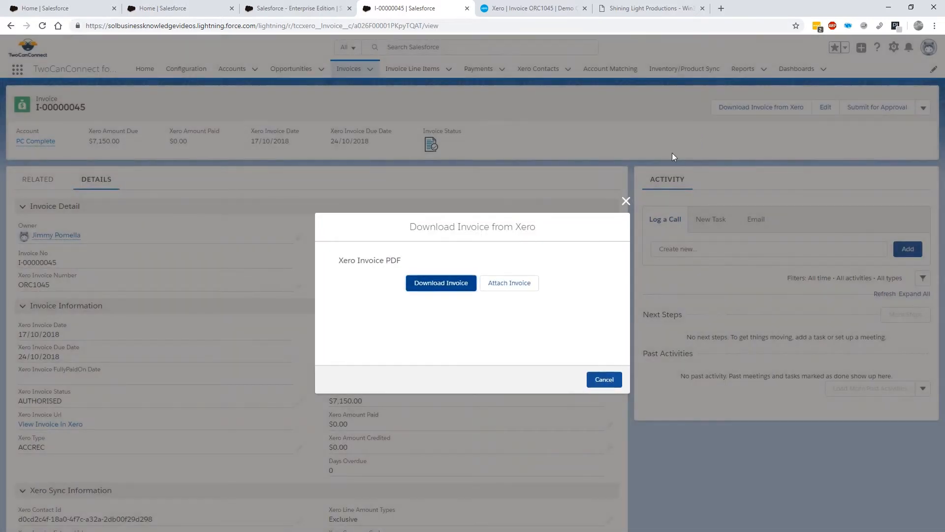
{"action": "left_click", "coordinate": [441, 285]}
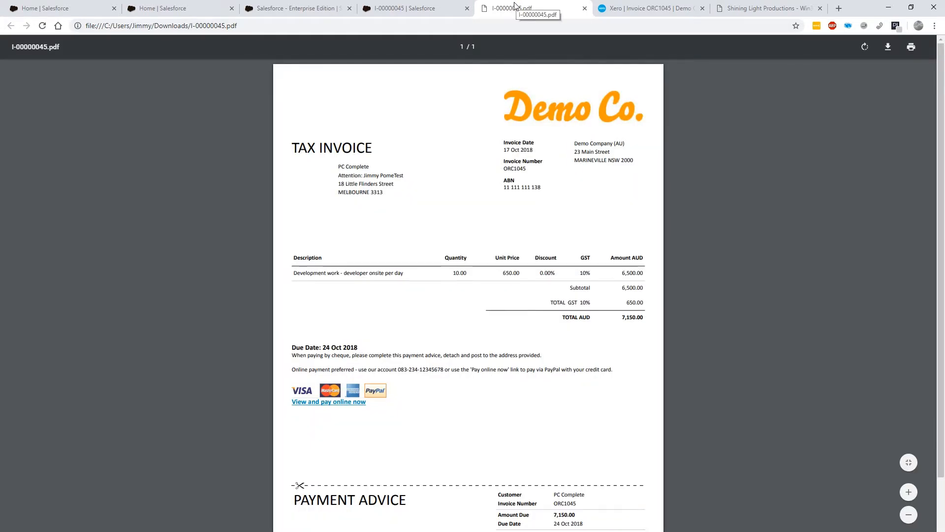
{"action": "key", "text": "ctrl+w"}
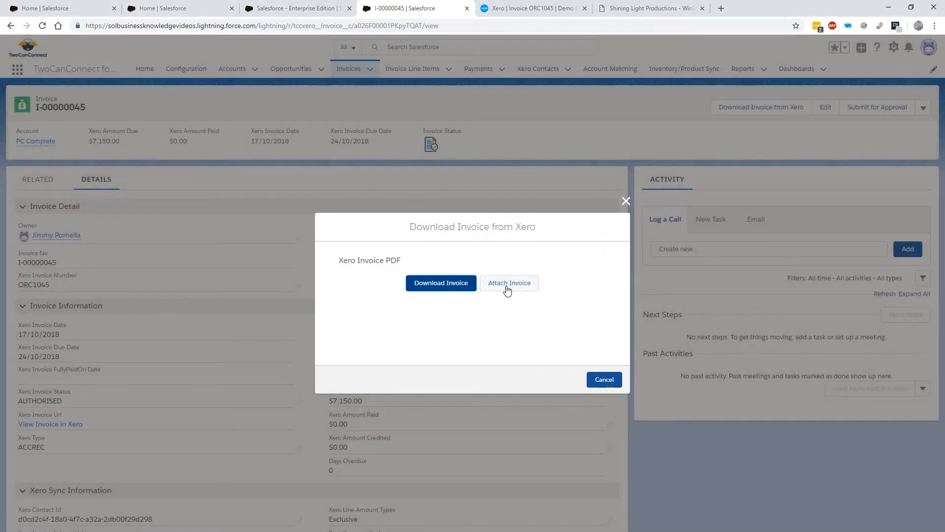
Attach the Xero invoice PDF to the Salesforce invoice record and preview the attached file
{"action": "left_click", "coordinate": [506, 286]}
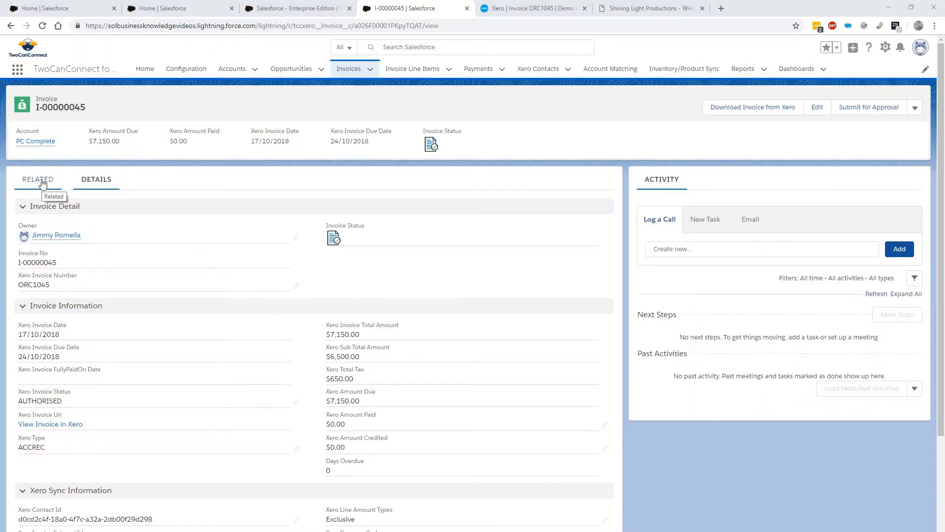
{"action": "left_click", "coordinate": [42, 183]}
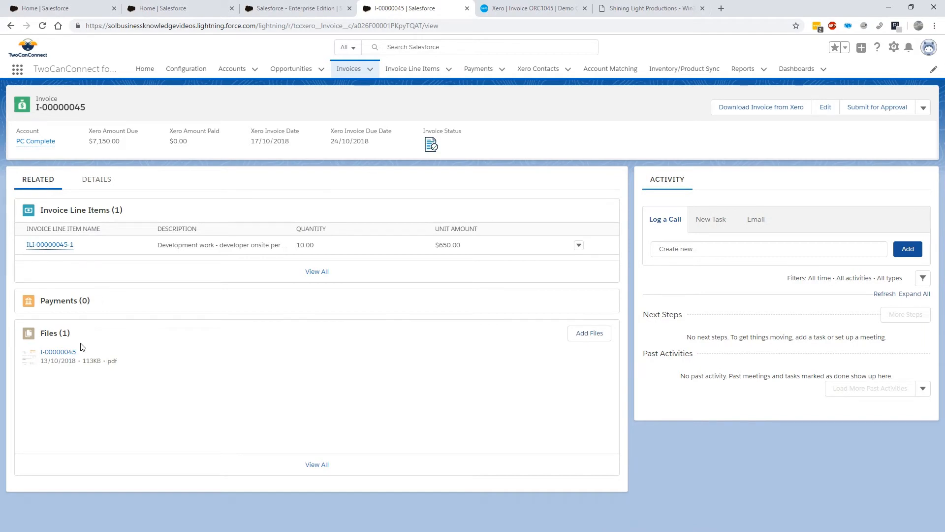
{"action": "left_click", "coordinate": [58, 354]}
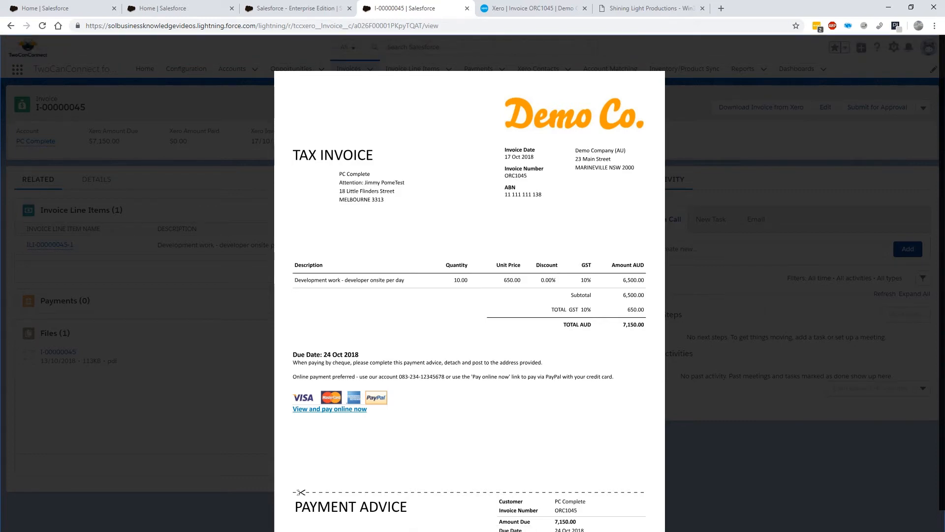
{"action": "key", "text": "Escape"}
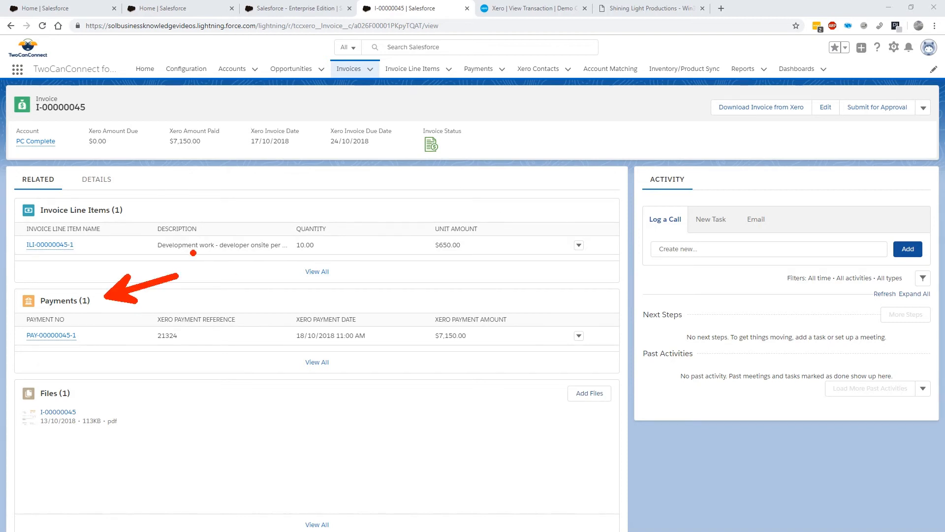
Examine the invoice's details for its payment status and amount paid
{"action": "left_click", "coordinate": [102, 184]}
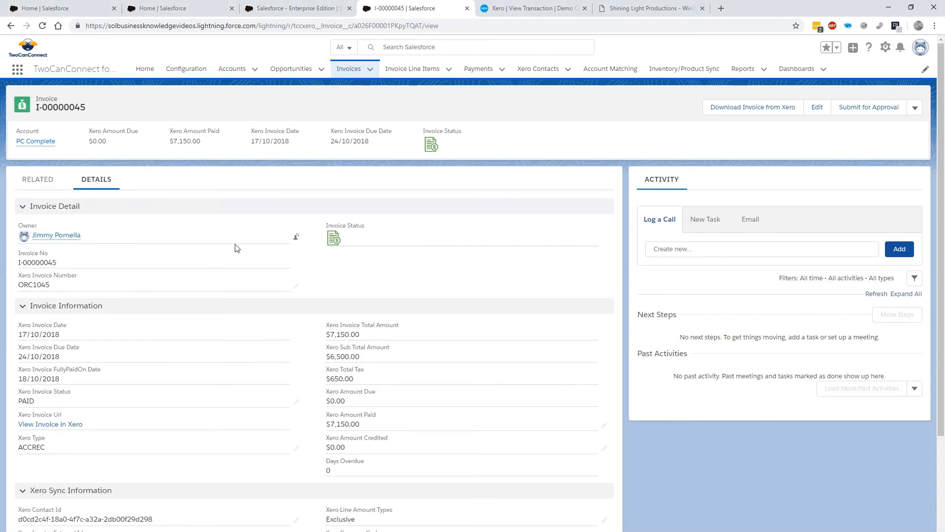